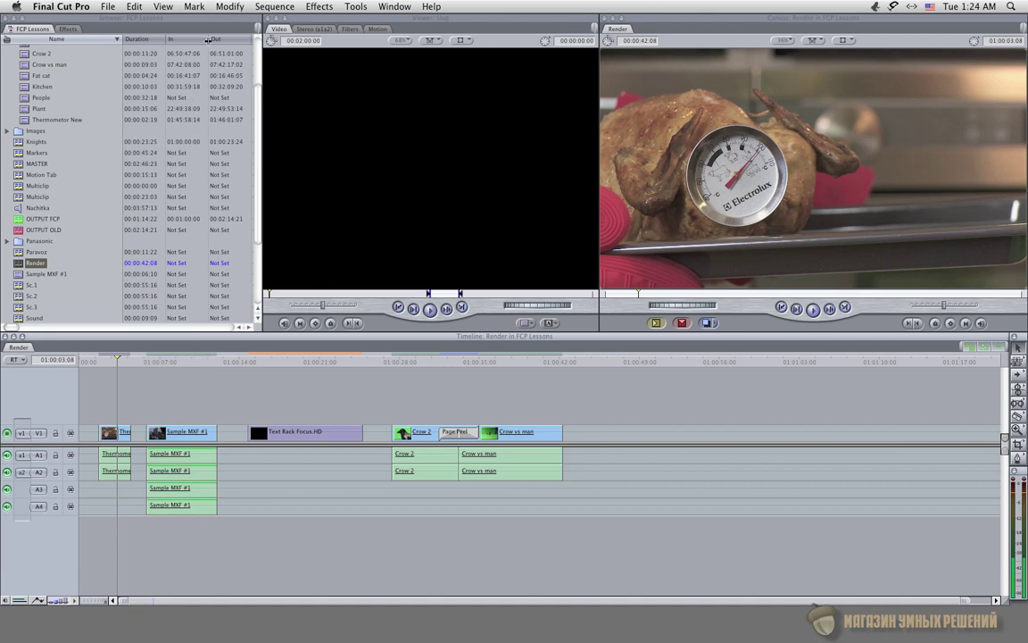
Open the Render sequence's settings and review the list of available QuickTime video compressors
click(274, 8)
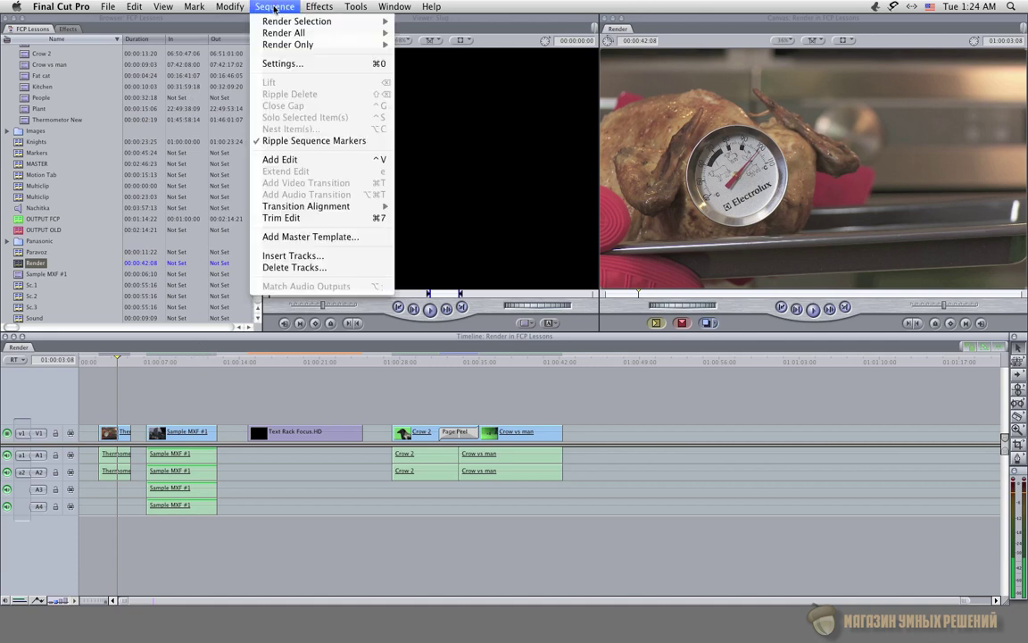
click(288, 64)
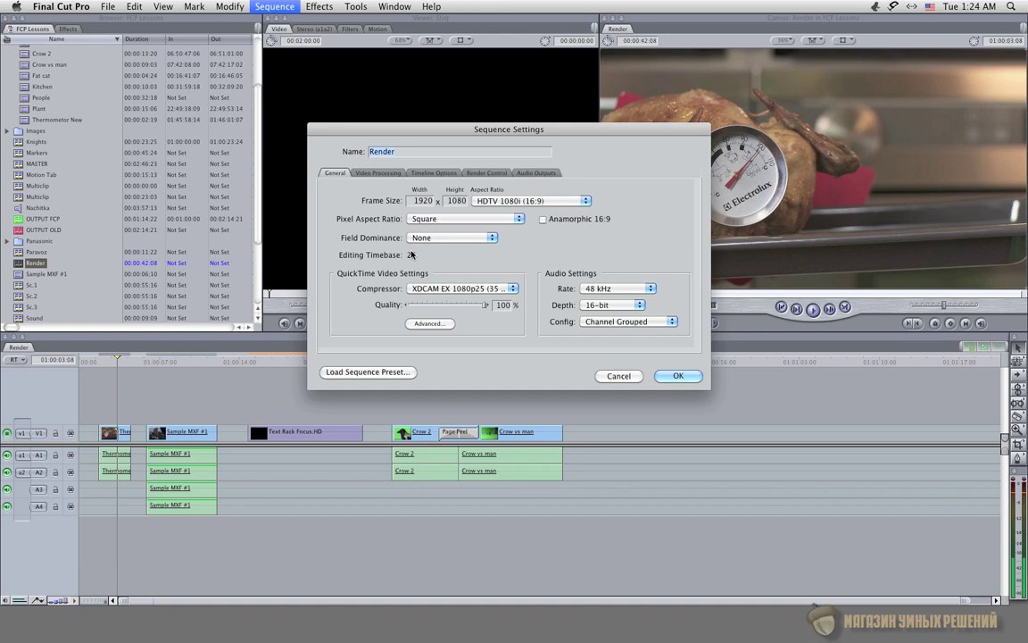
click(512, 289)
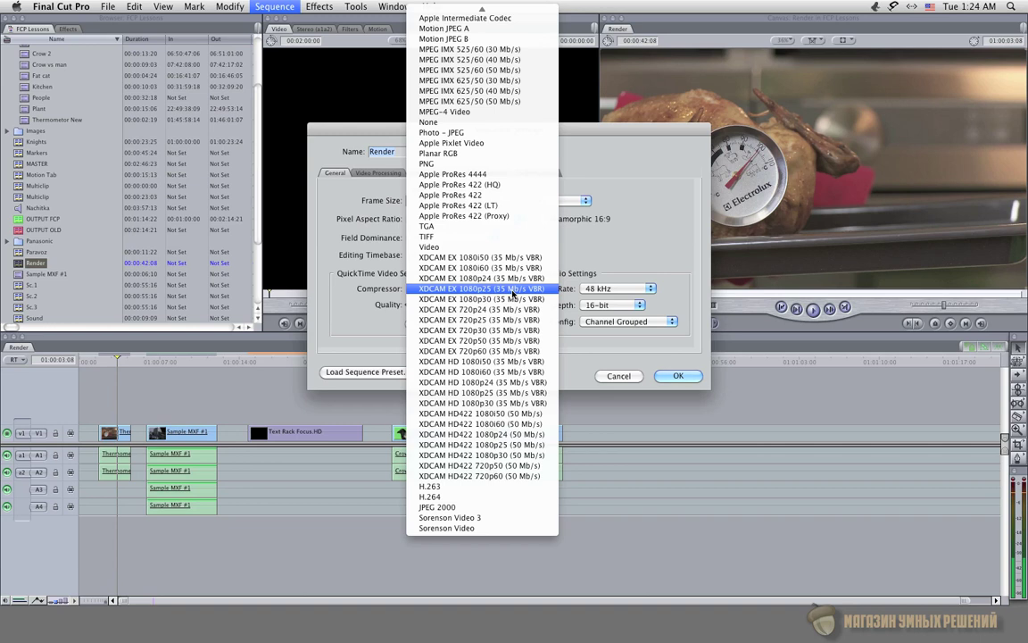
click(604, 251)
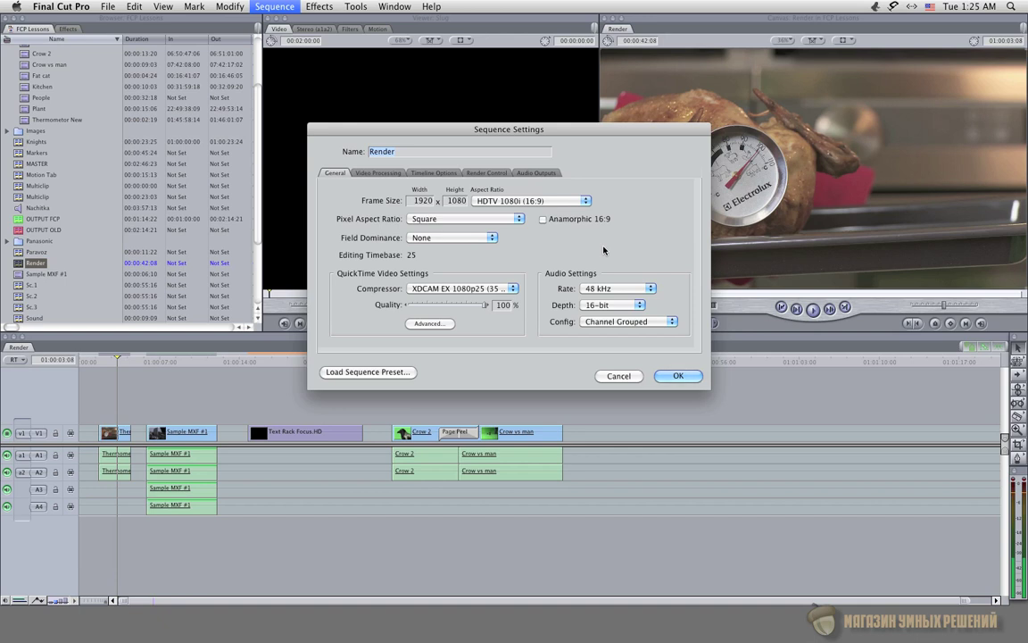
Set the sequence's motion filtering quality to Best in its video processing settings
click(374, 171)
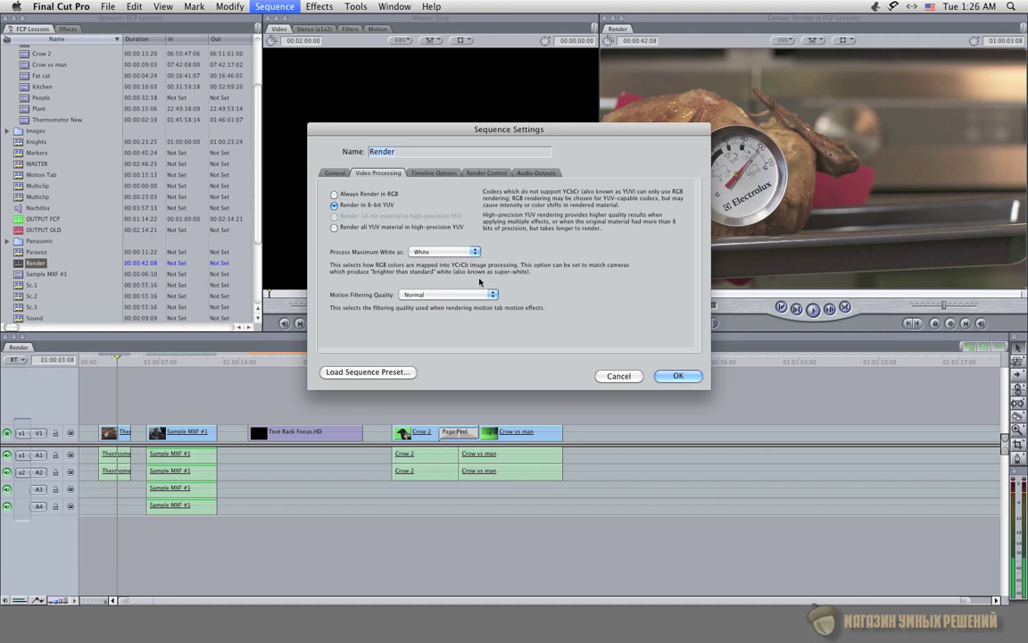
click(497, 301)
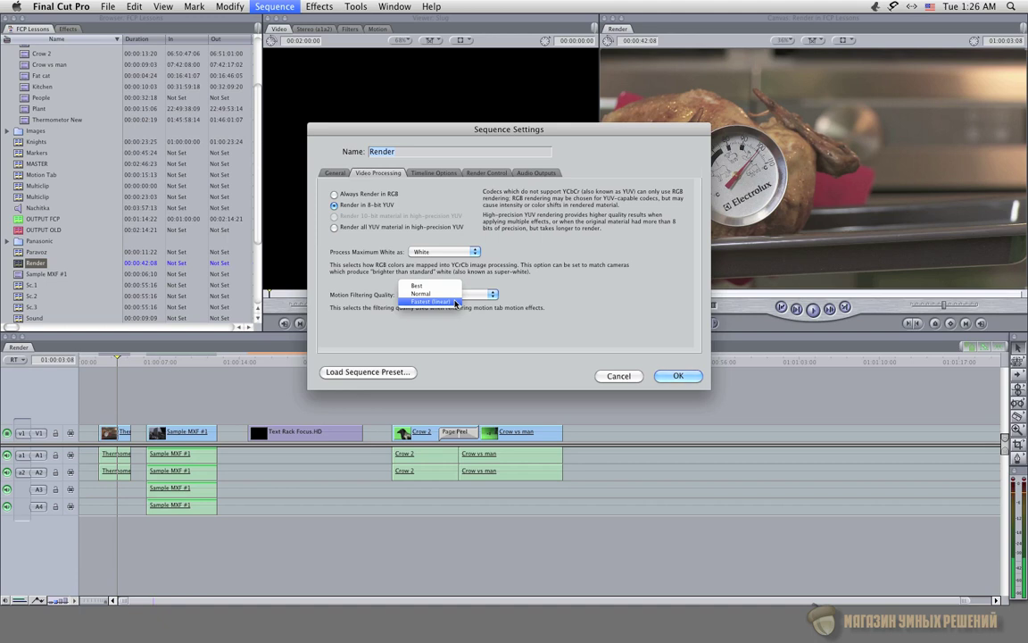
click(450, 287)
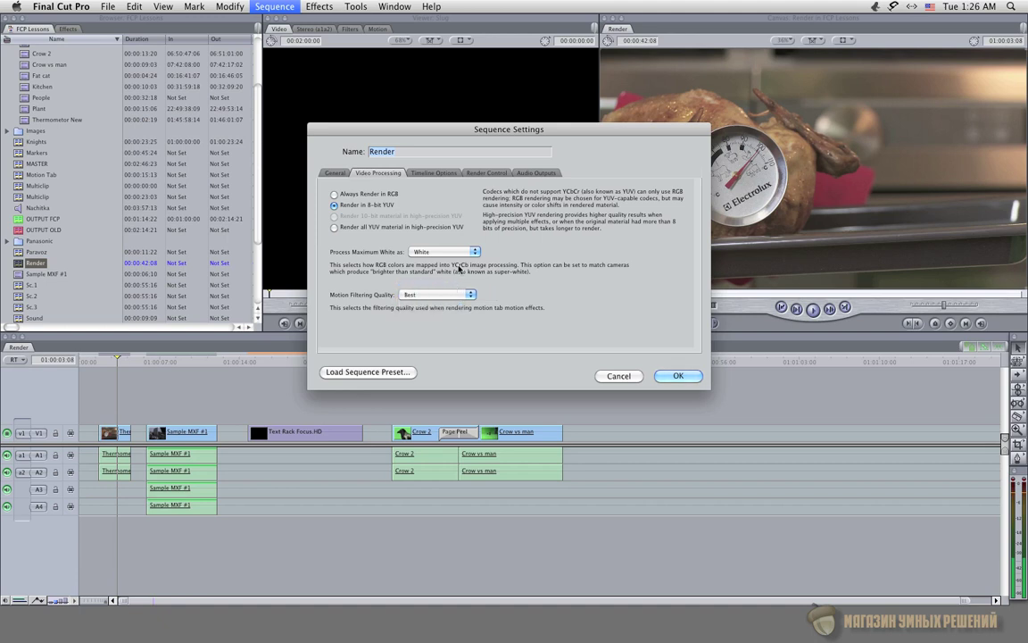
Keep Apple ProRes 422 as the render codec and Best as the master template quality, and apply the sequence settings
click(486, 173)
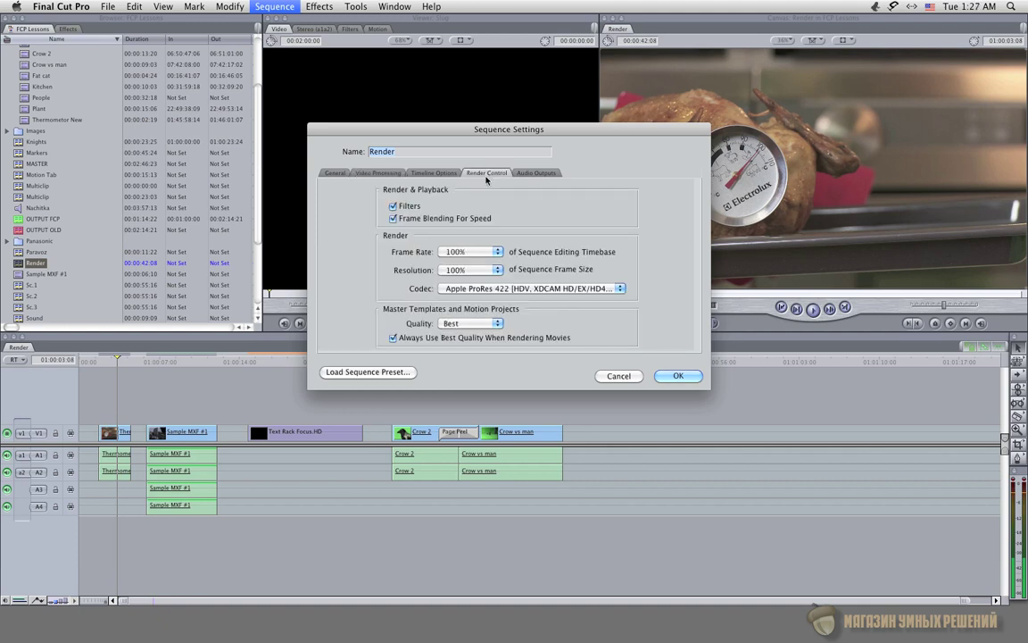
click(619, 290)
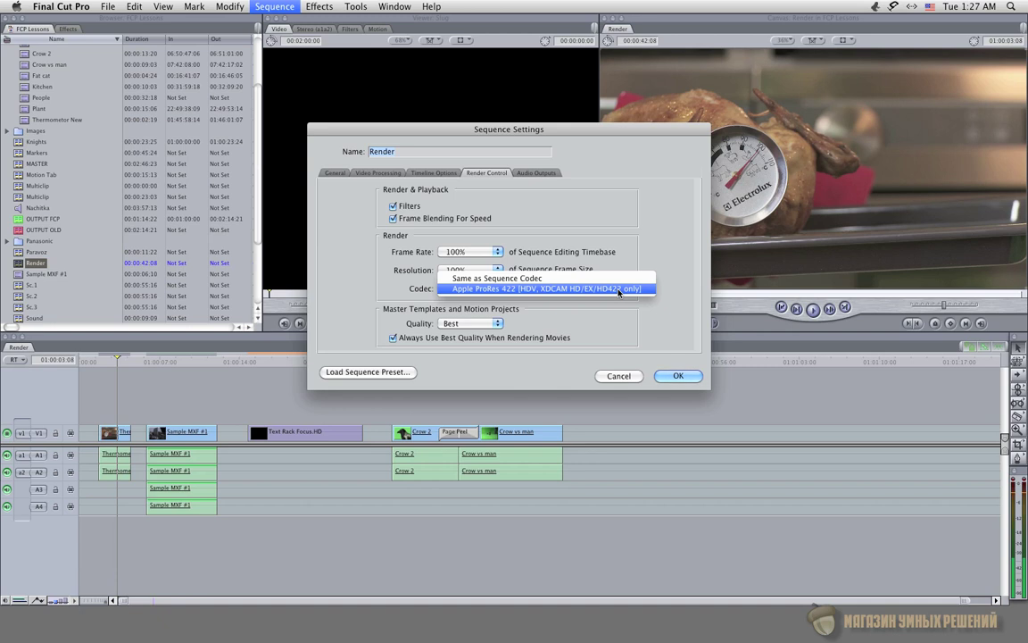
click(619, 290)
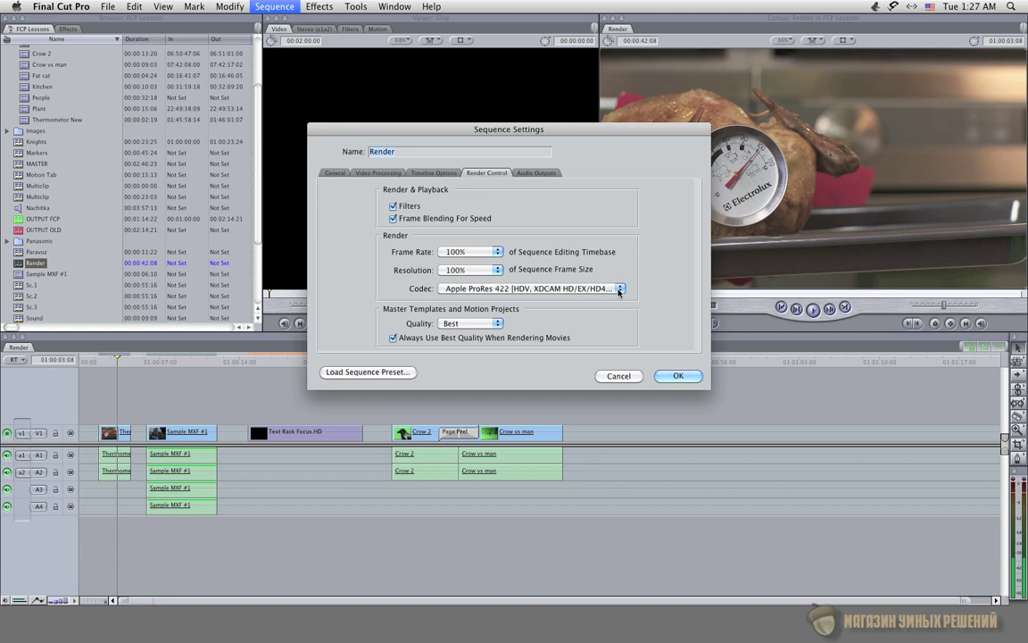
click(498, 324)
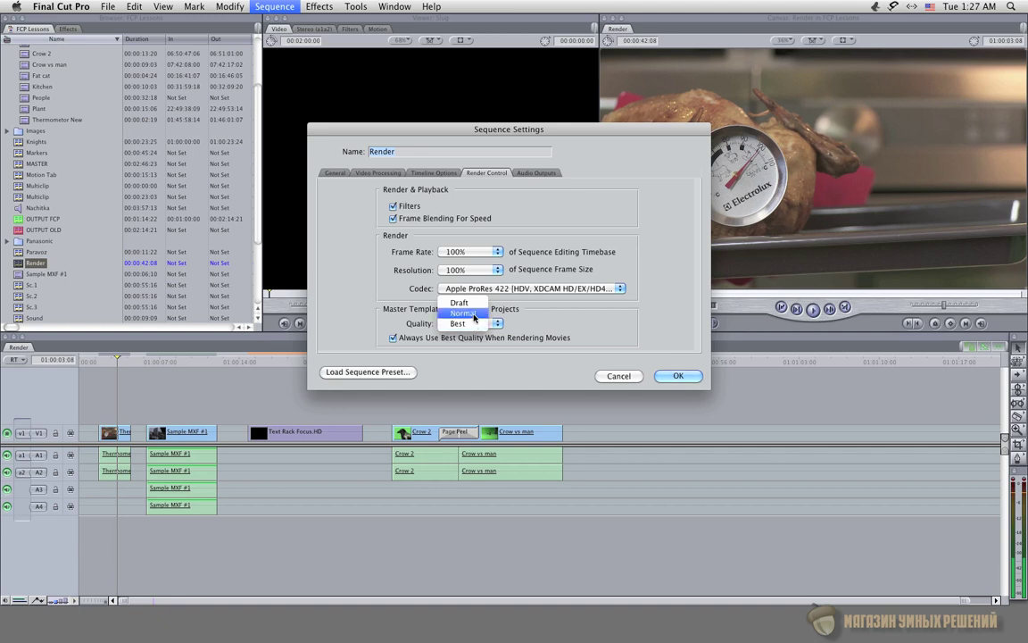
click(473, 323)
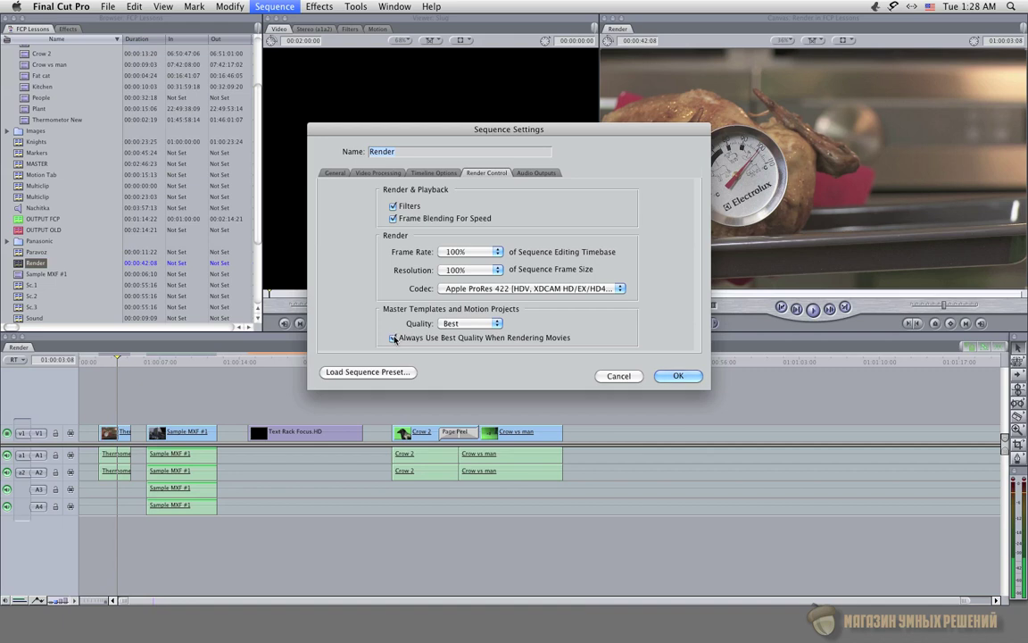
click(676, 375)
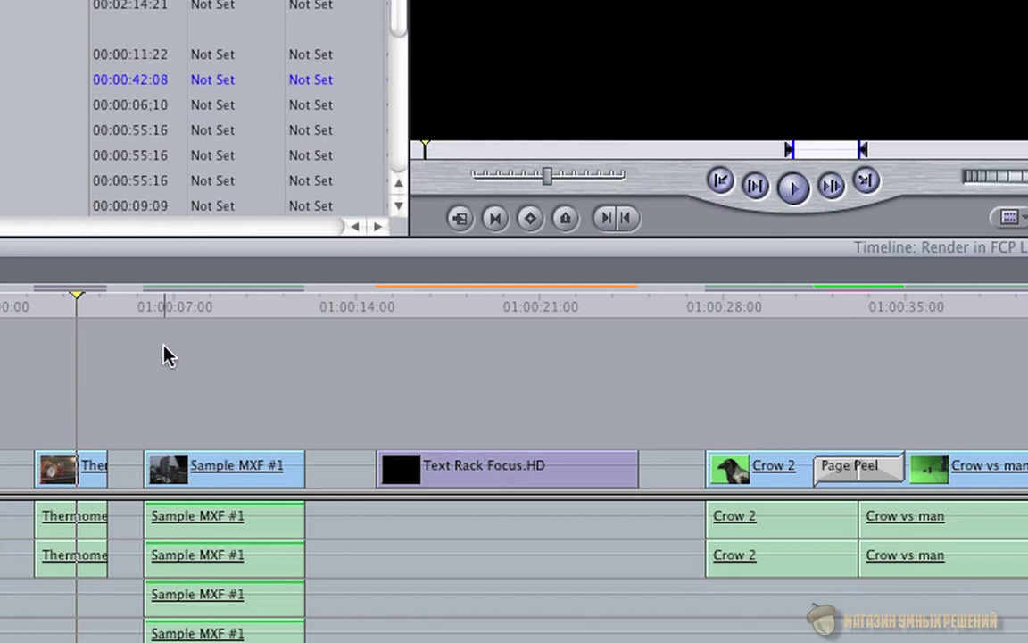
Examine the render status of the thermometer, Sample MXF #1, Text Rack Focus.HD and Page Peel items in the timeline
click(70, 300)
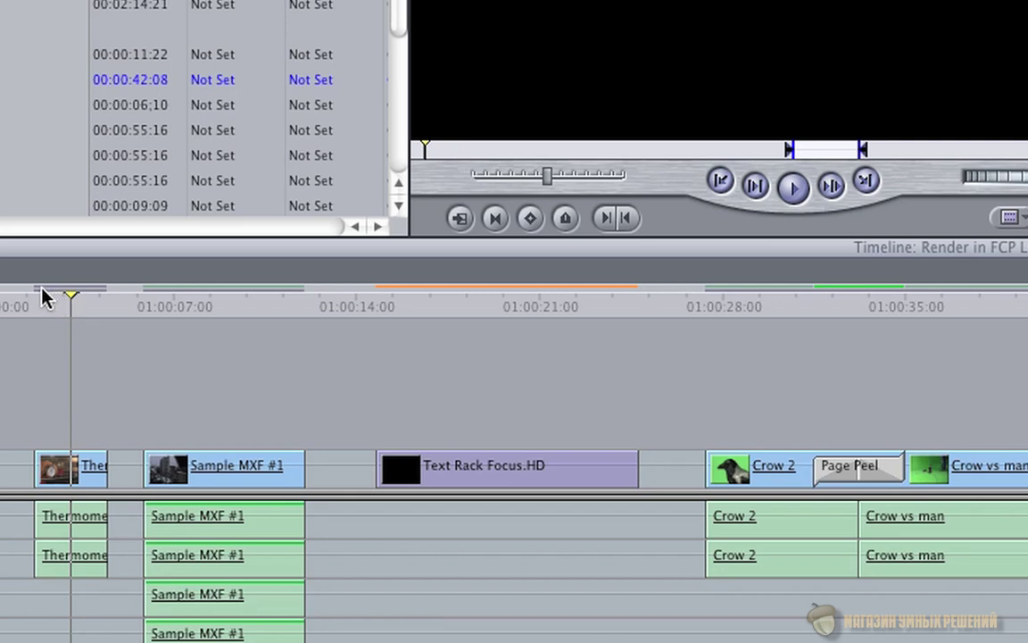
mouse_move(43, 297)
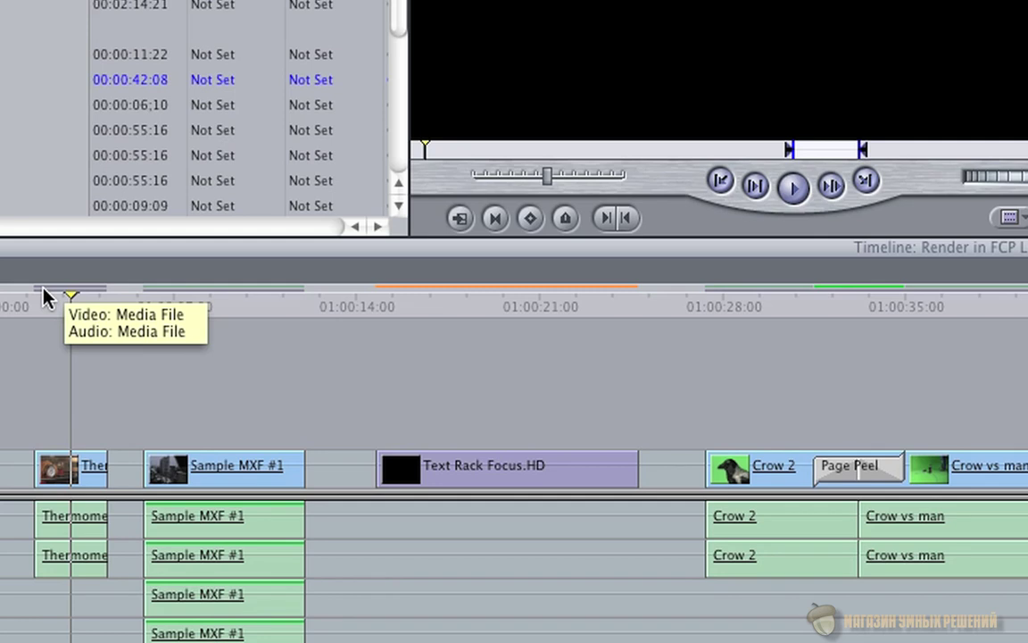
click(182, 305)
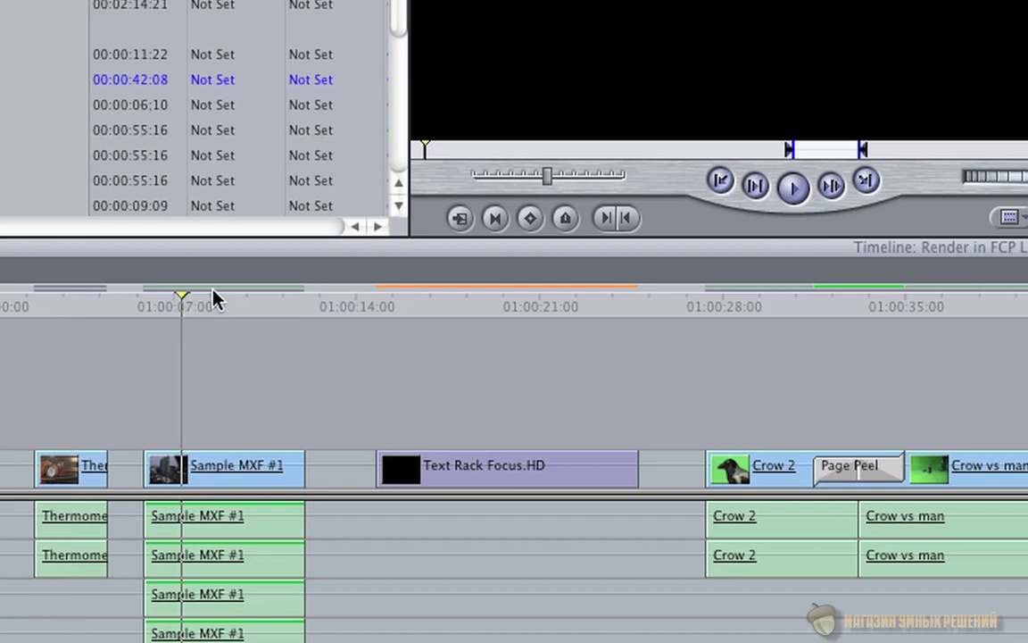
mouse_move(213, 290)
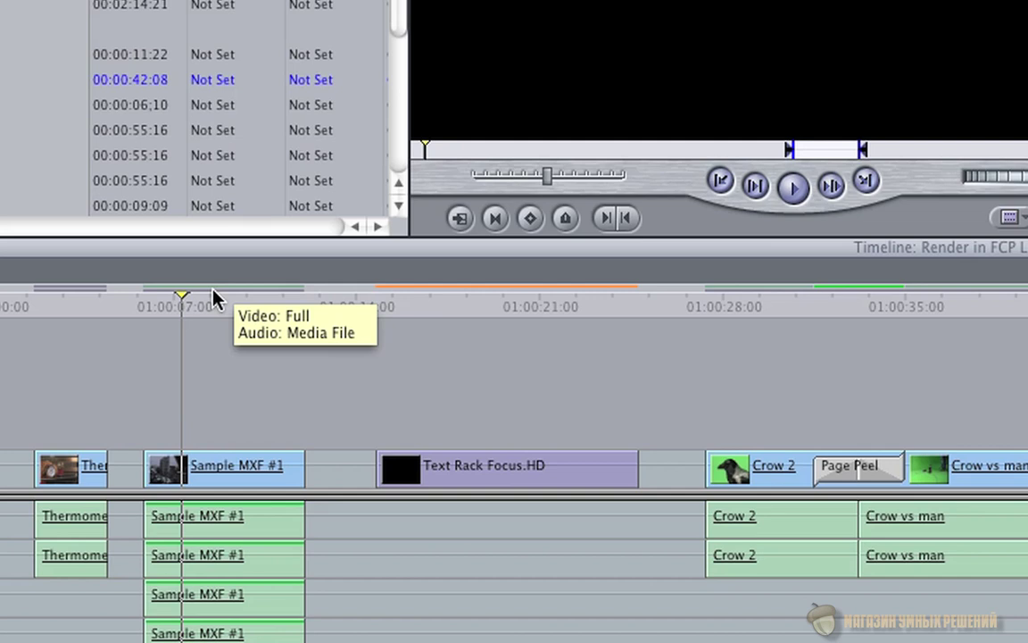
click(464, 303)
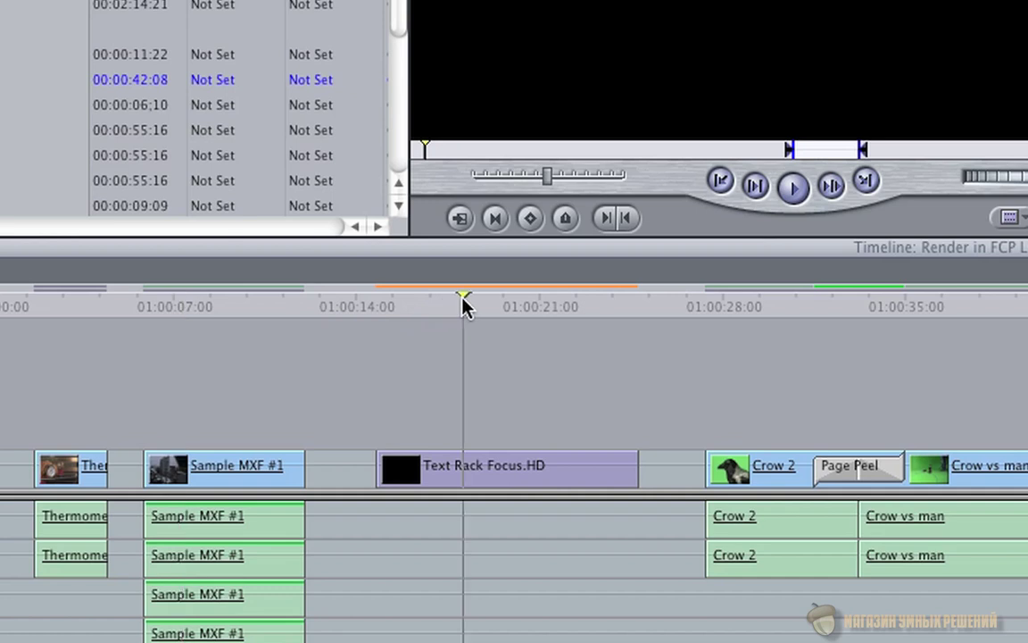
mouse_move(478, 288)
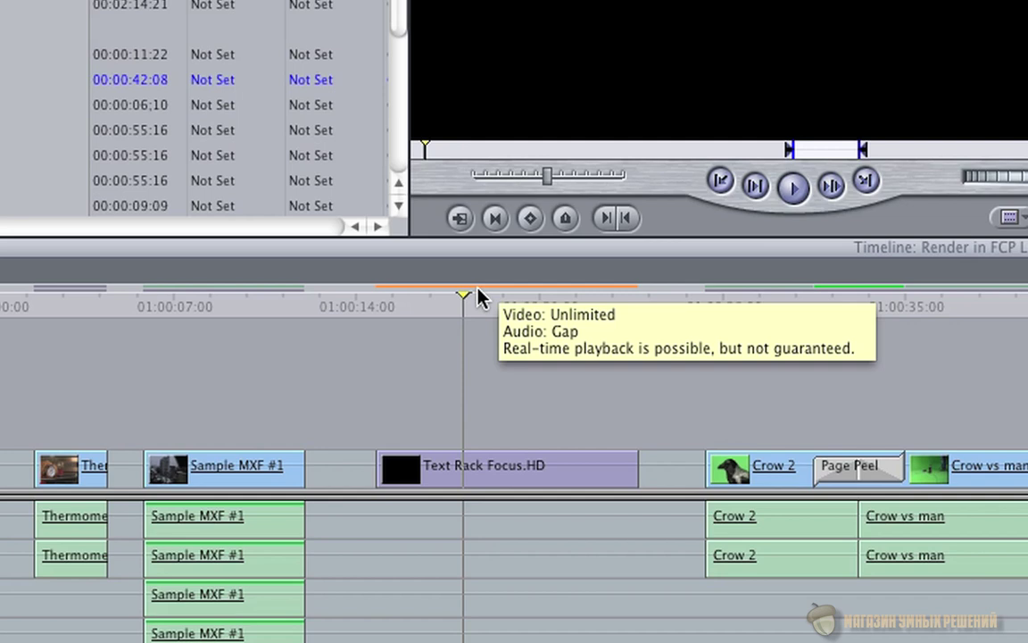
click(846, 298)
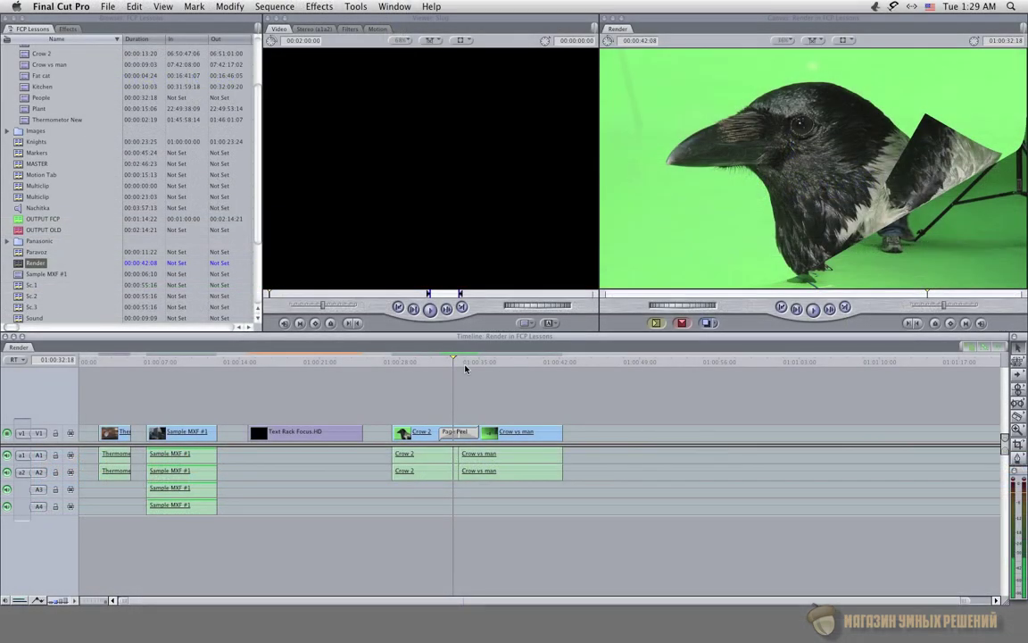
Switch the timeline's real-time playback mode to Safe RT and scrub through the Text Rack Focus.HD title
click(25, 361)
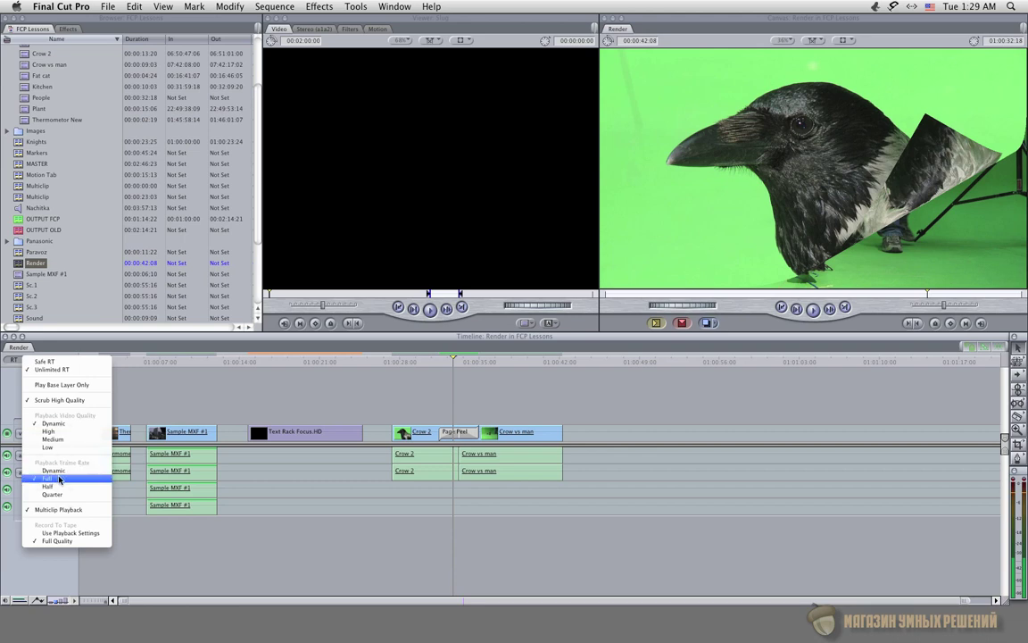
click(72, 368)
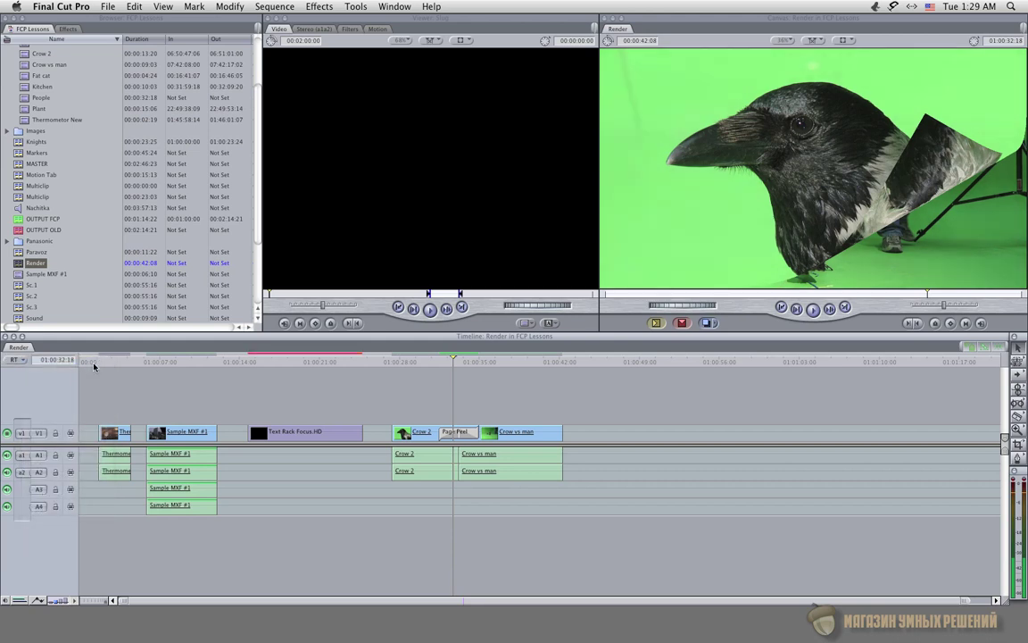
click(287, 368)
drag(287, 368, 317, 368)
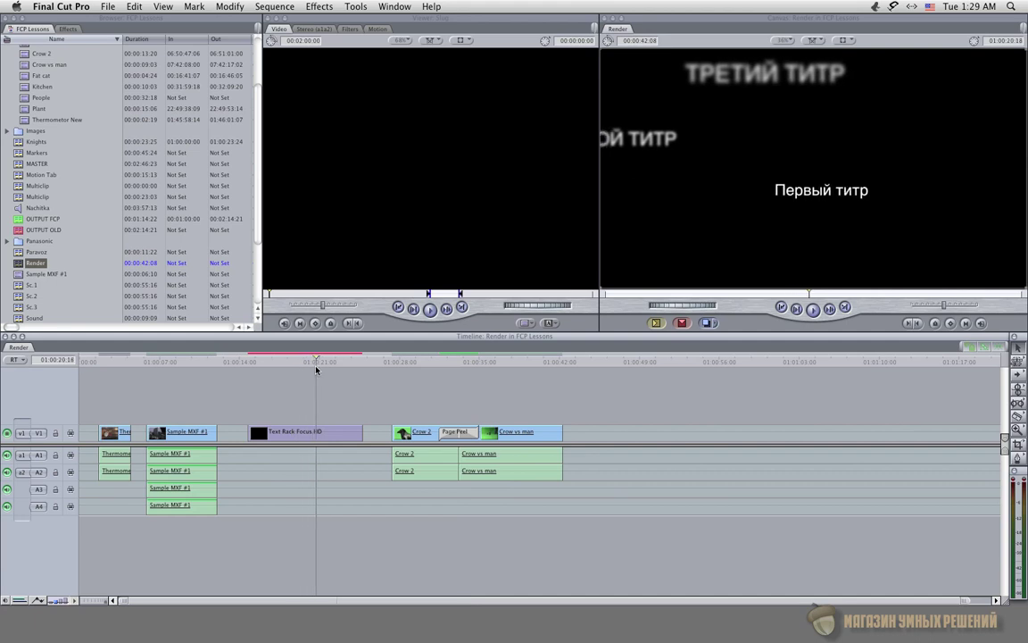
Select the Text Rack Focus.HD title clip and examine its Render Selection options for video and audio
click(325, 432)
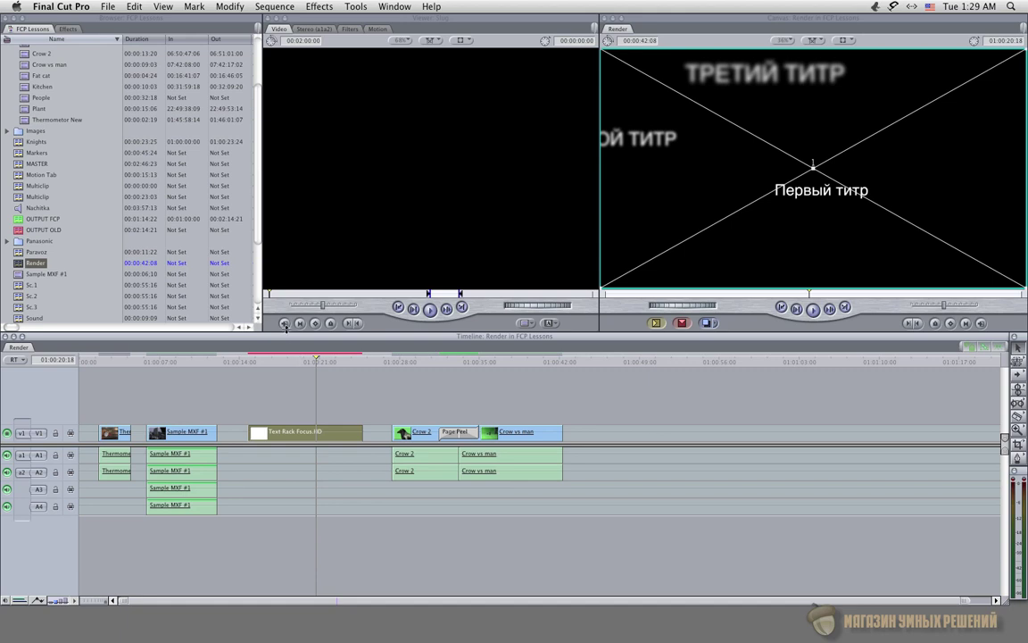
click(278, 7)
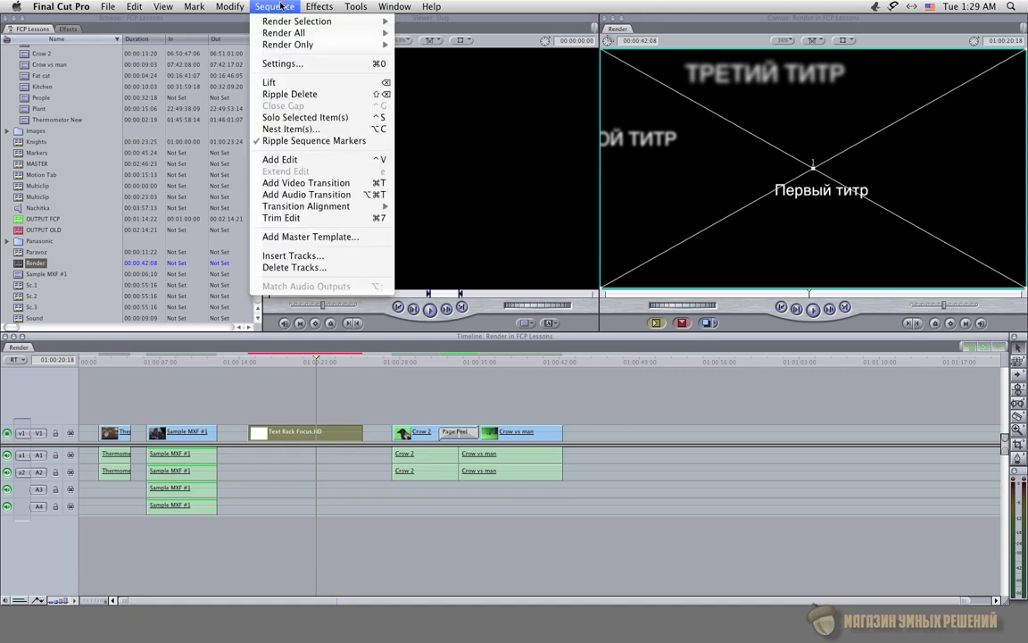
mouse_move(277, 21)
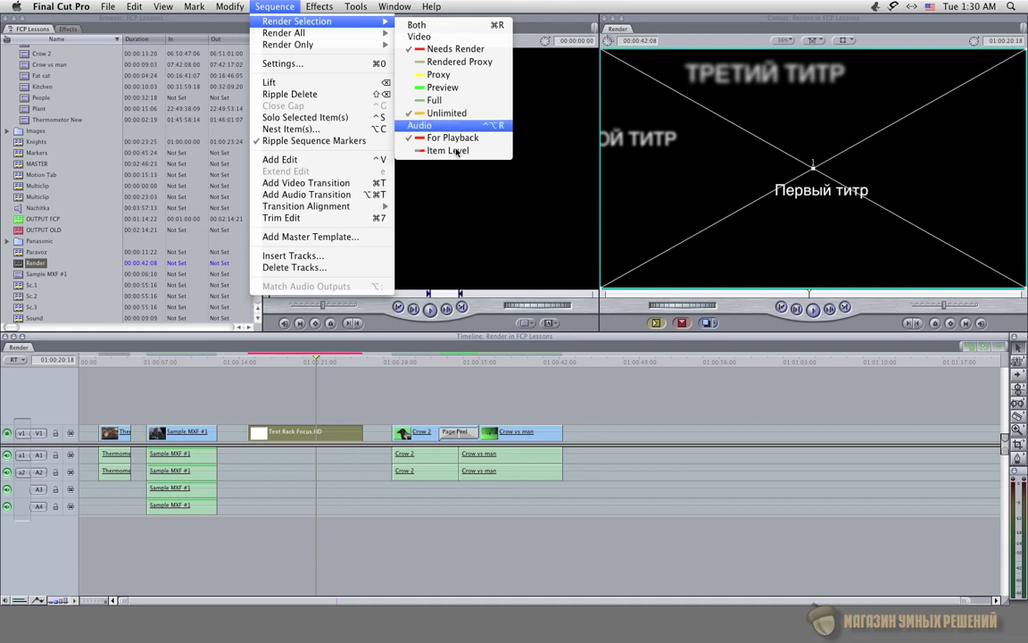
click(427, 391)
Enable the Preview level for Render Selection and render the Page Peel transition between the two crow clips
click(470, 434)
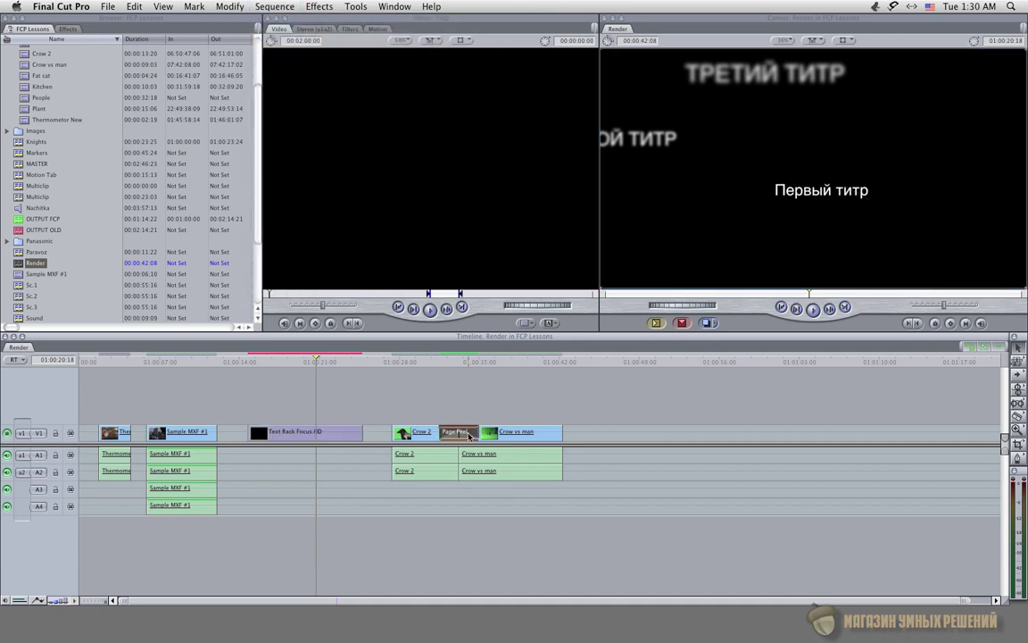
click(445, 360)
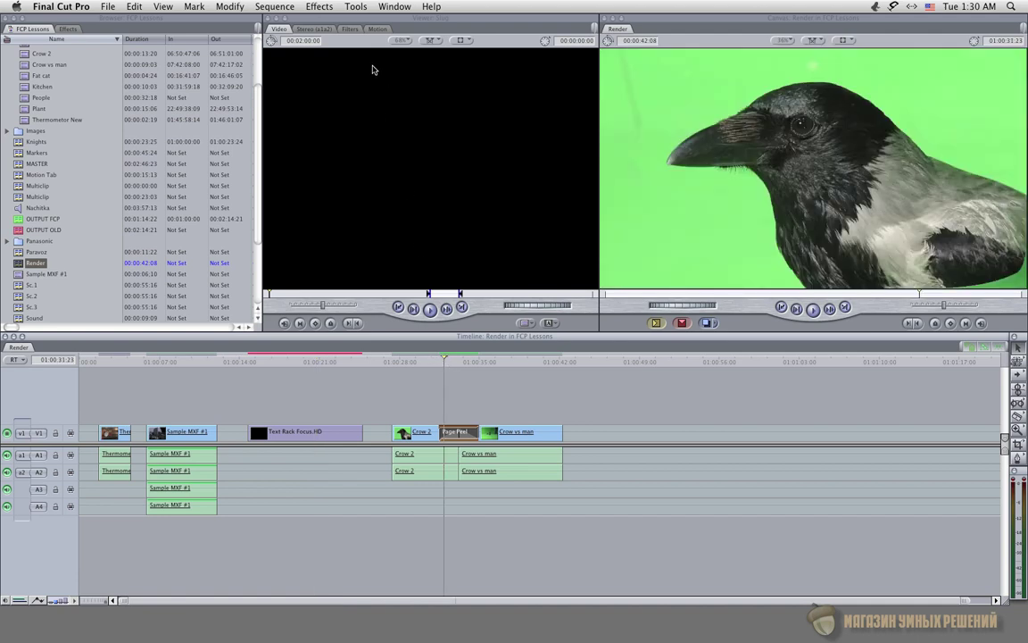
click(290, 7)
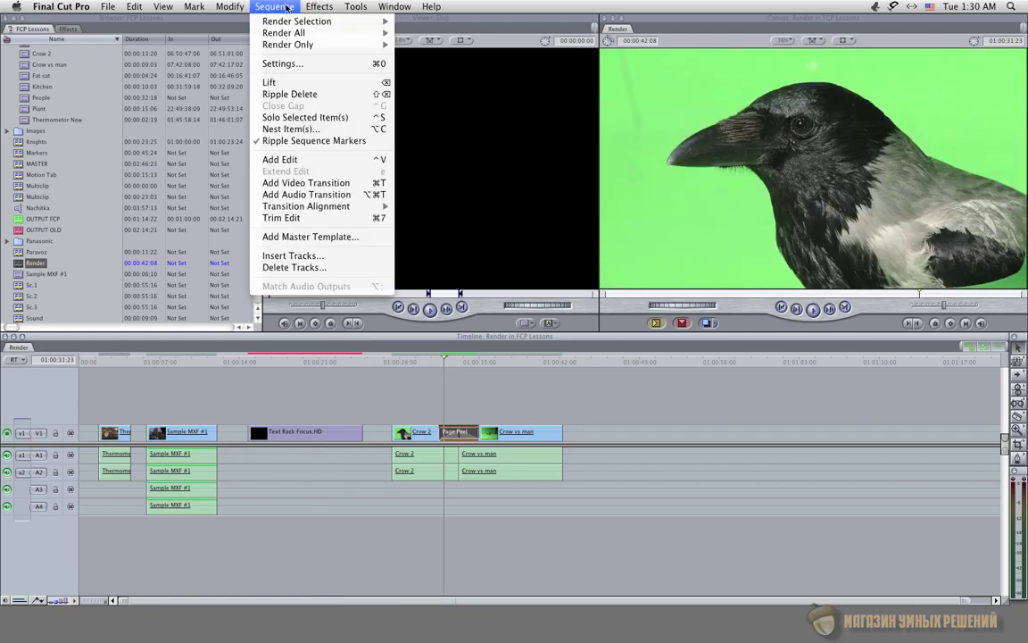
mouse_move(289, 20)
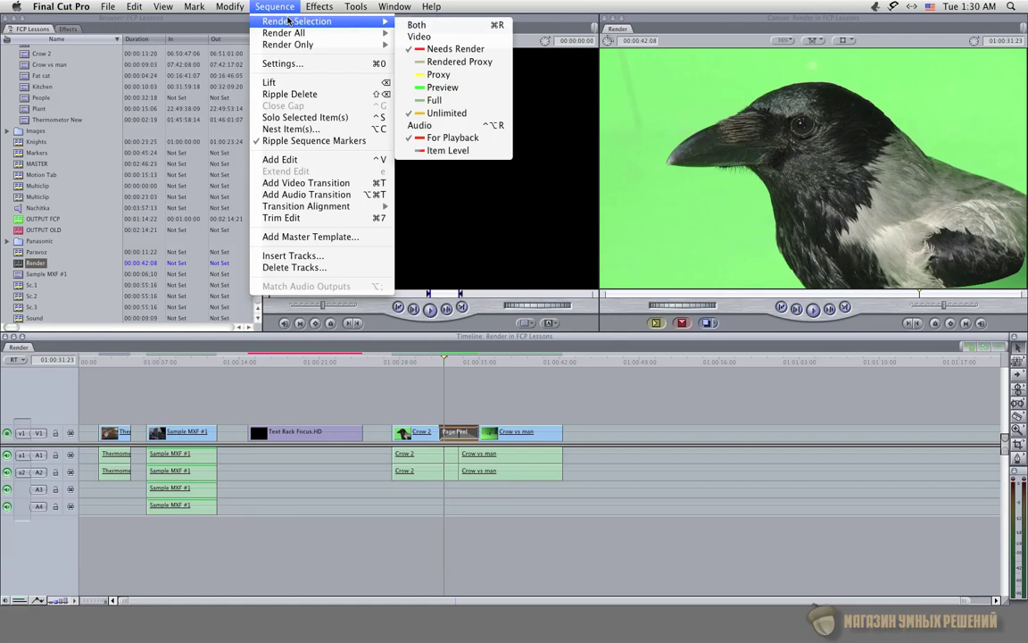
click(409, 90)
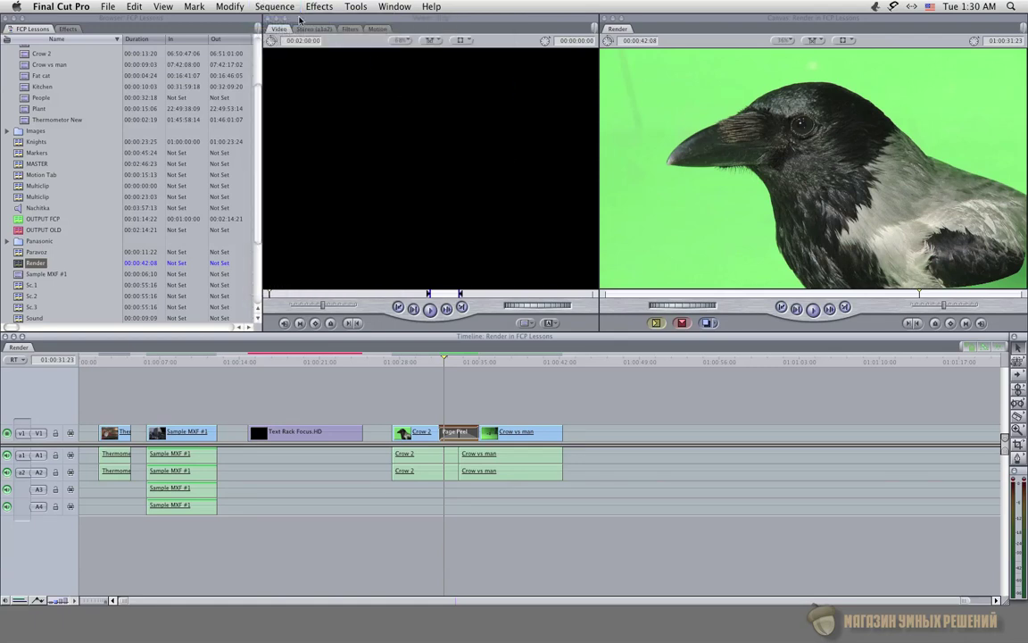
click(261, 11)
mouse_move(299, 33)
mouse_move(273, 20)
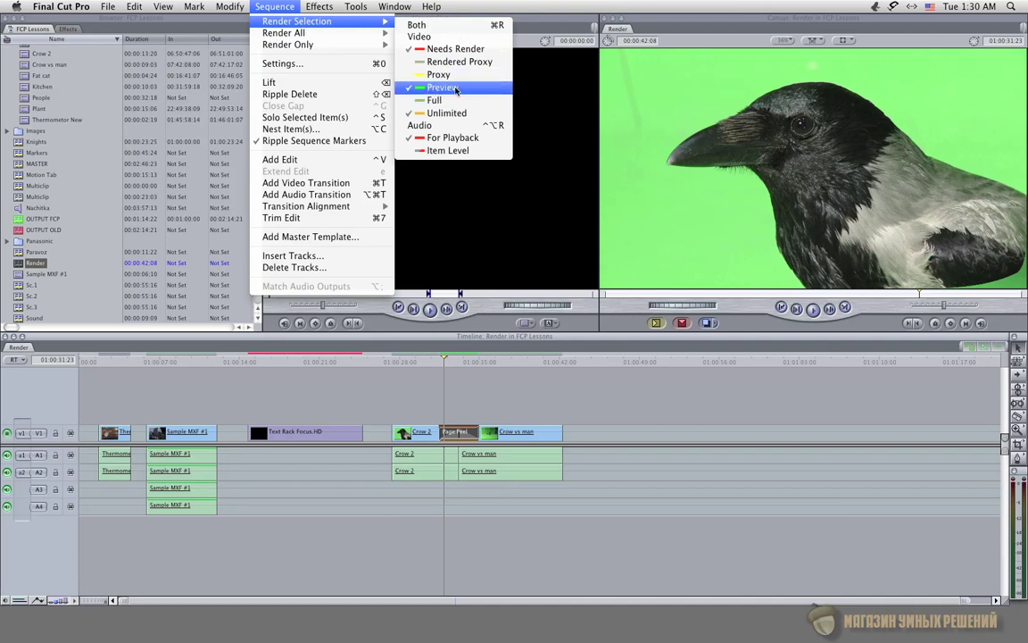
click(453, 364)
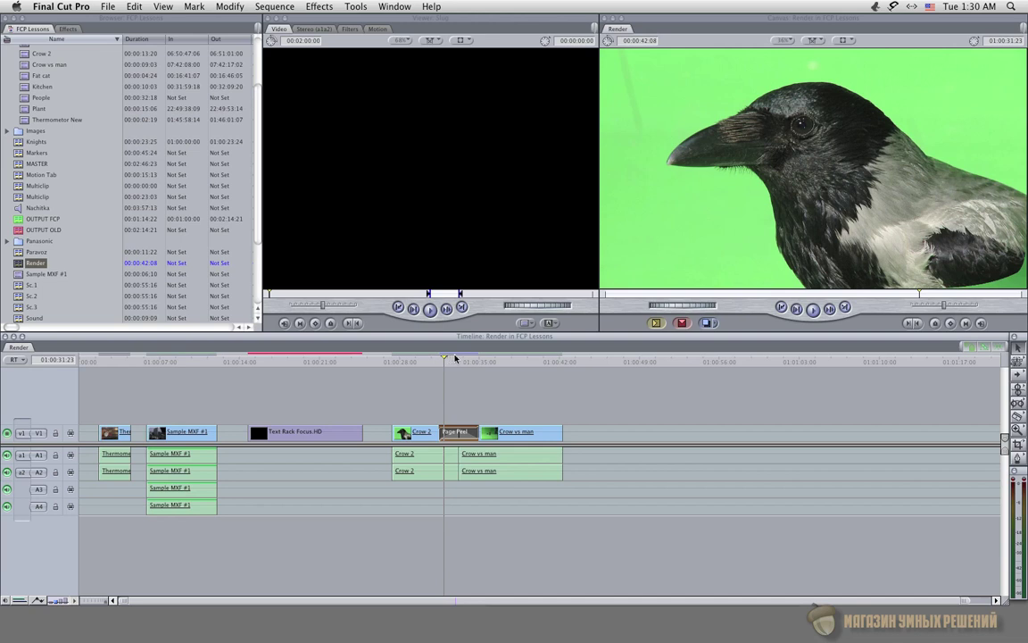
mouse_move(475, 358)
Disable the Preview level in the Render Selection options
click(274, 7)
mouse_move(291, 22)
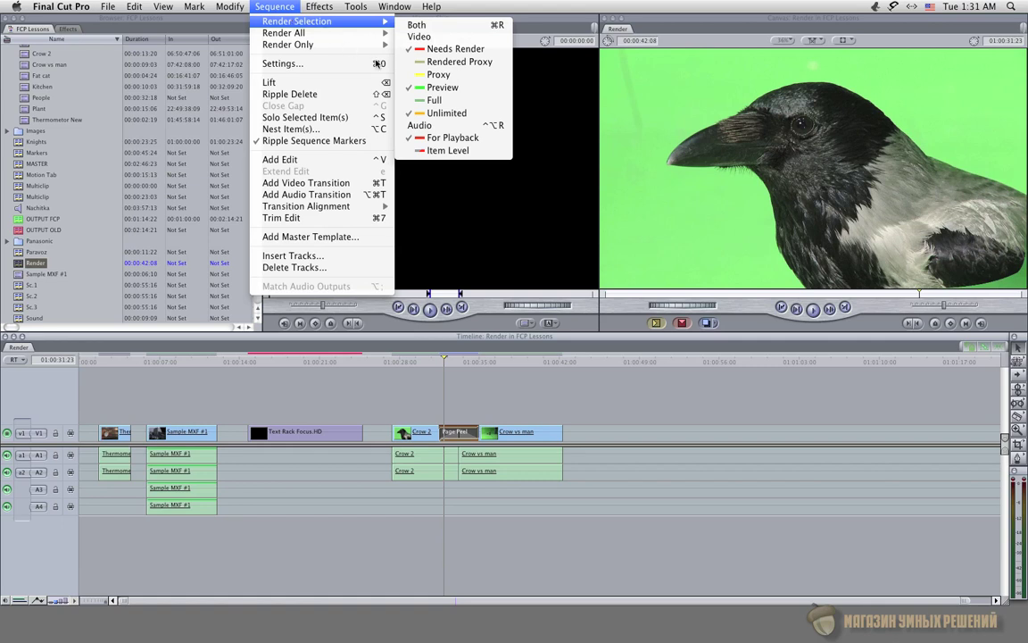
click(430, 88)
Examine the Render All and Render Only options available for the sequence
click(272, 7)
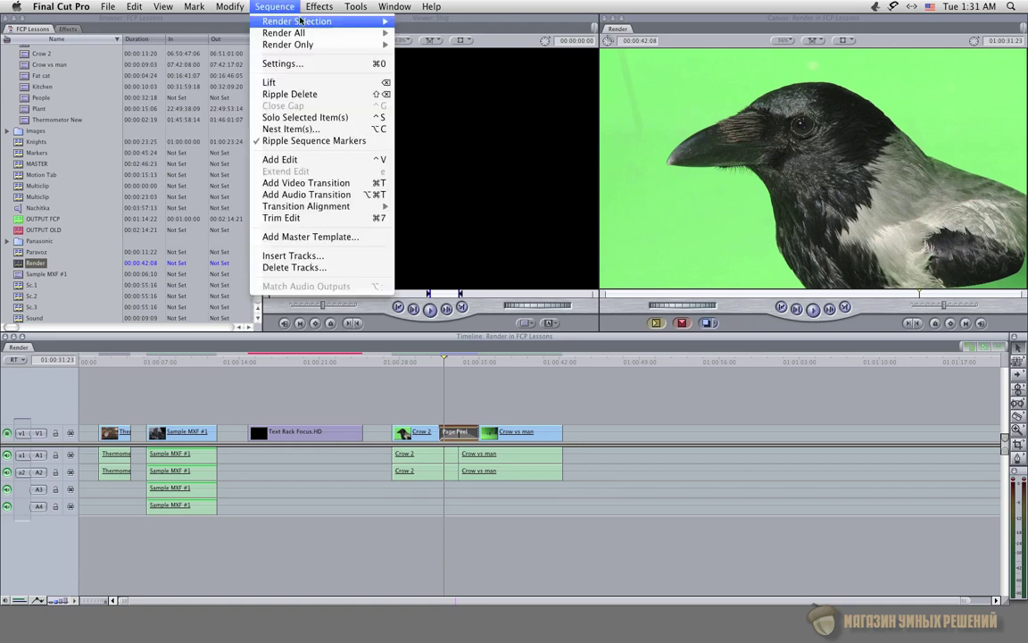
mouse_move(308, 32)
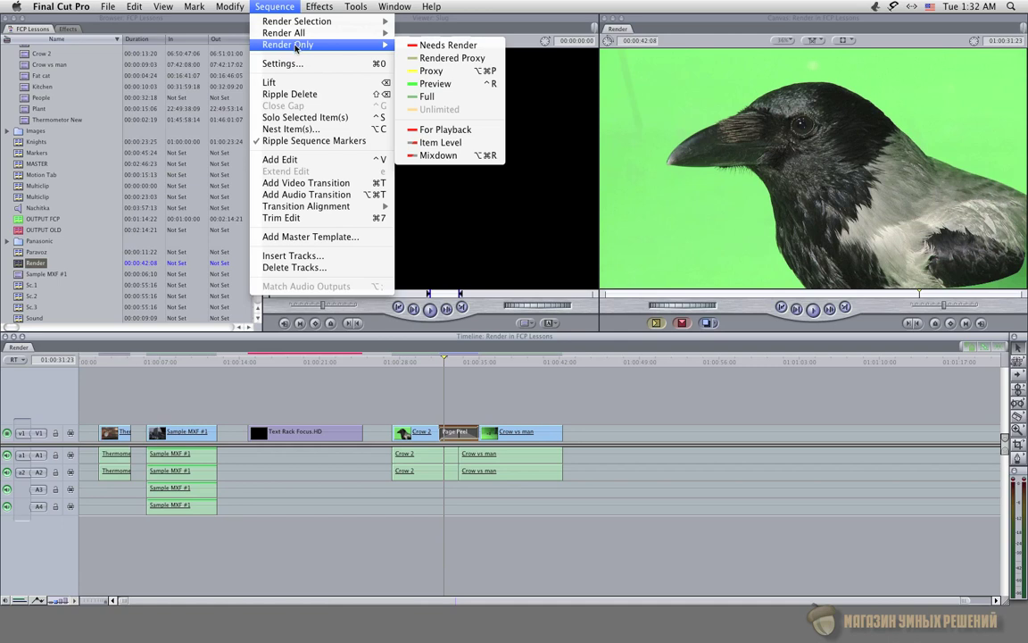
click(321, 364)
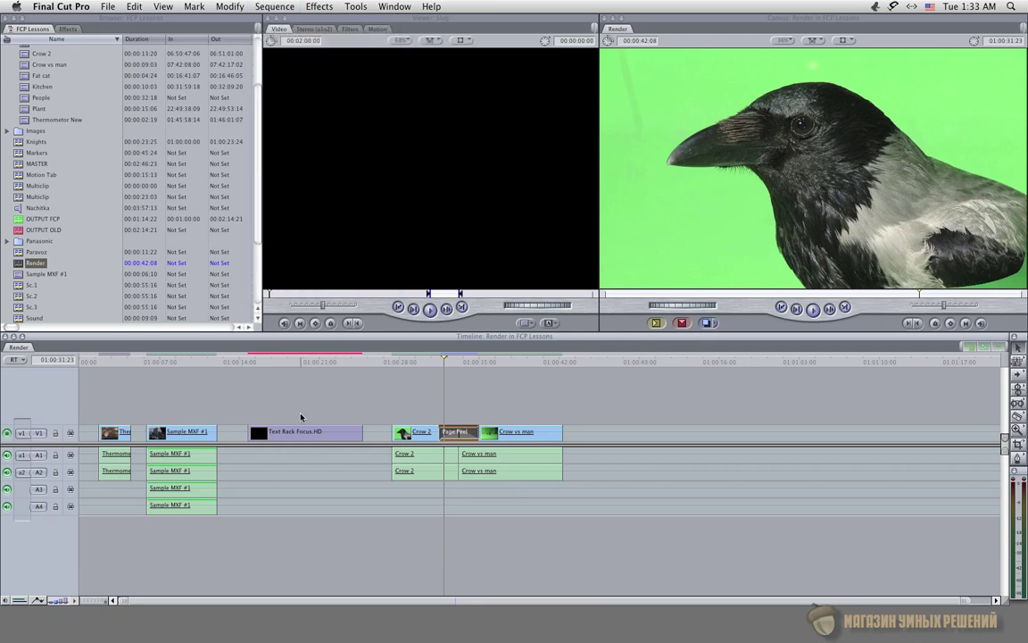
Select the Text Rack Focus.HD title clip and open its Render Only options
click(299, 431)
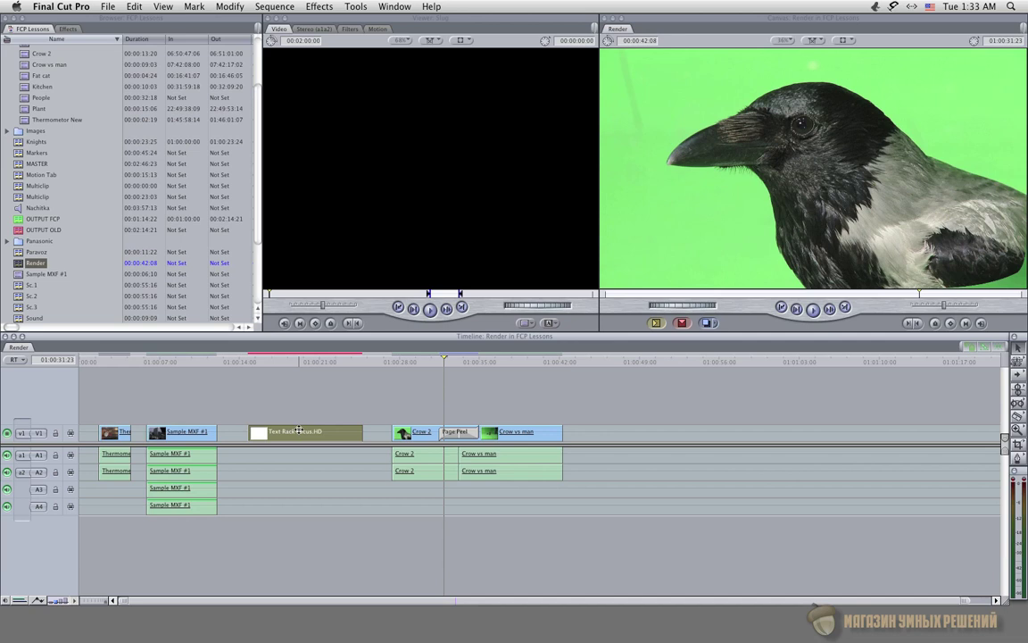
click(274, 7)
mouse_move(279, 44)
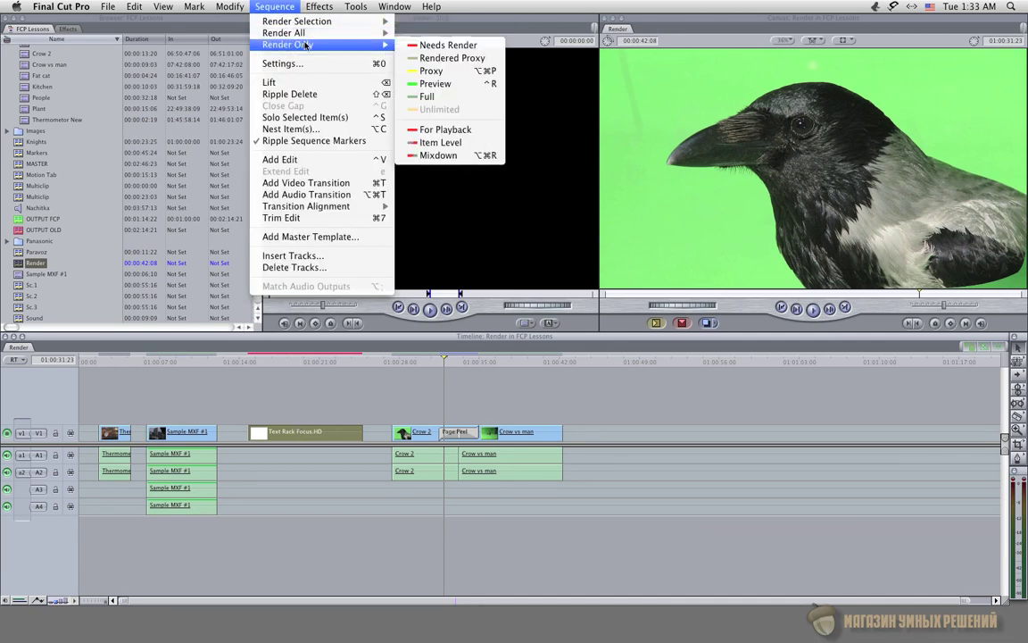